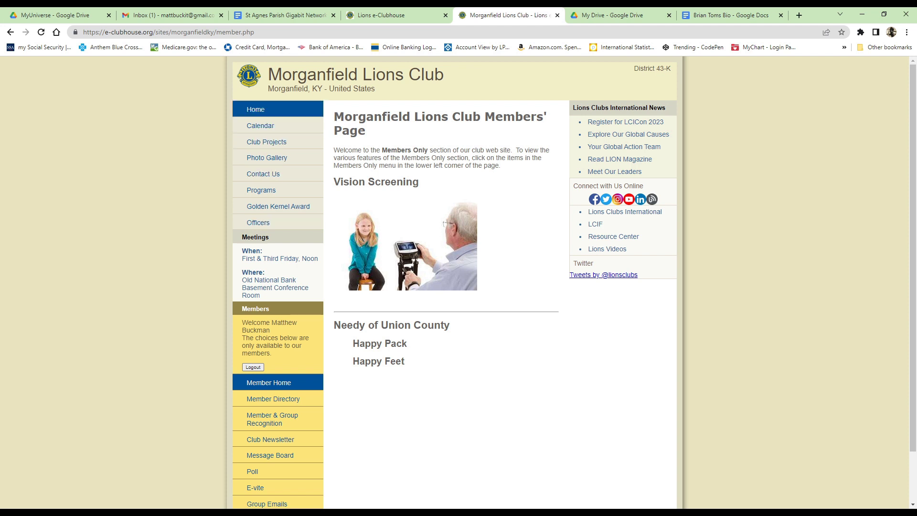
Open the club calendar and review the scheduled 2023 meetings and events from January through September
left_click(261, 125)
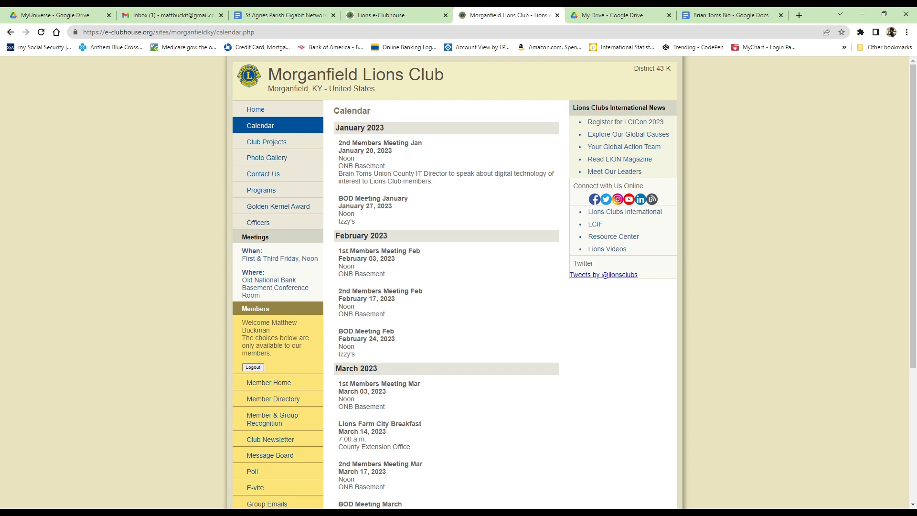
scroll(454, 282, "down", 4)
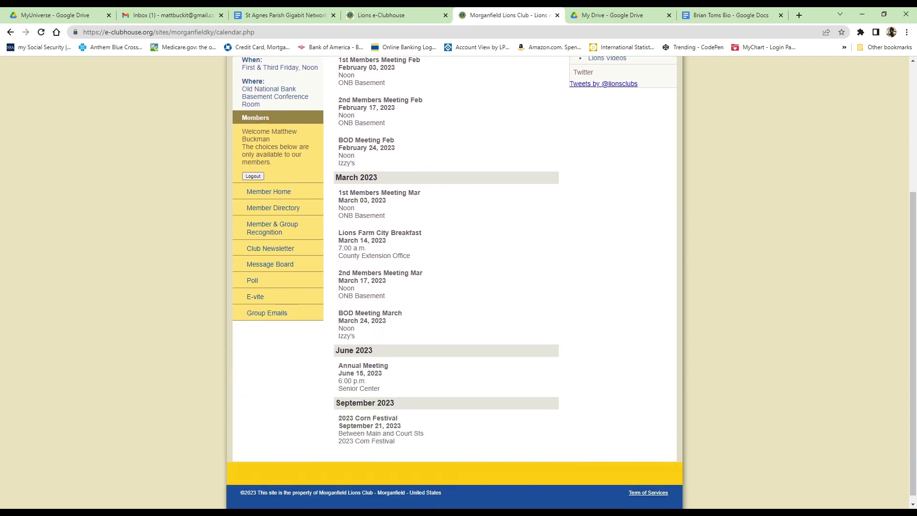
scroll(453, 282, "up", 4)
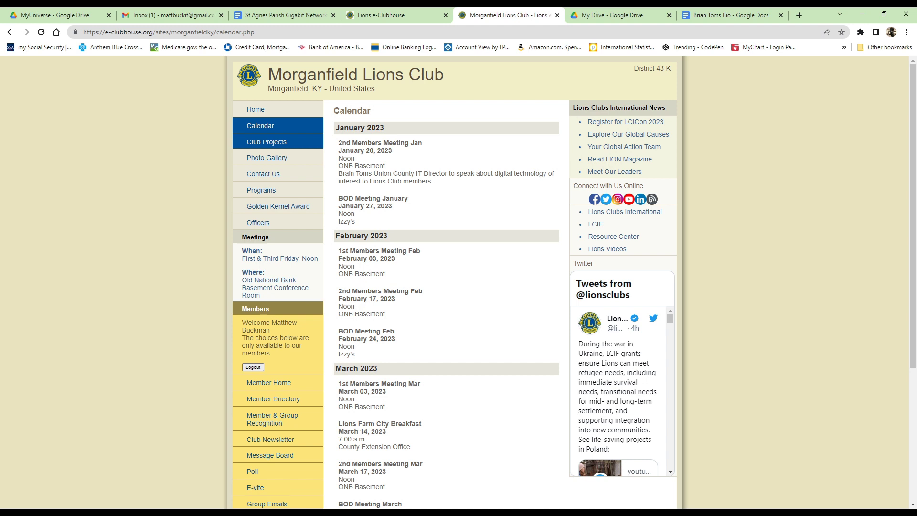
Visit the club projects page and look through the captioned pictures in the photo gallery
left_click(267, 142)
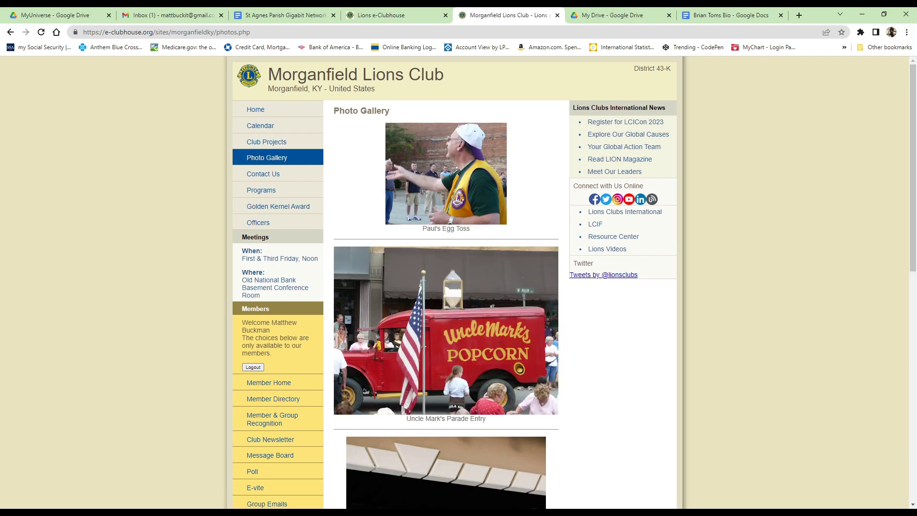
scroll(575, 282, "down", 6)
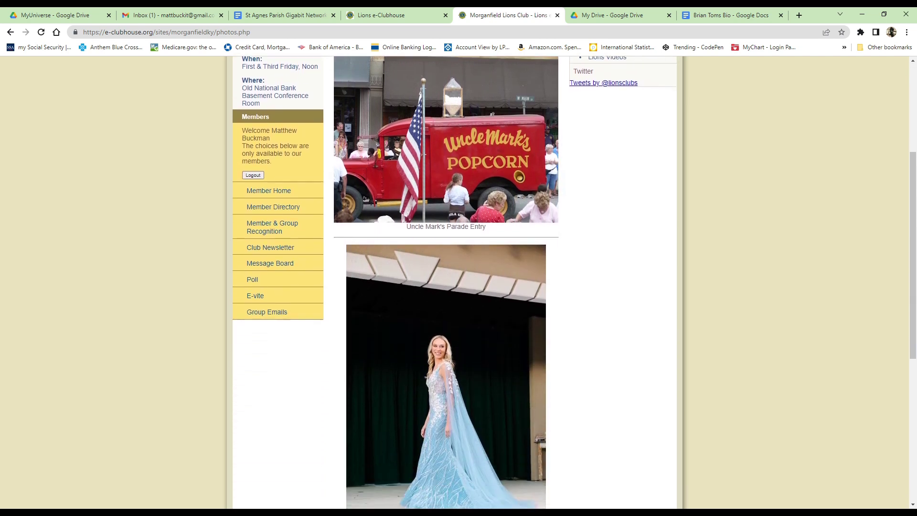
scroll(446, 282, "down", 5)
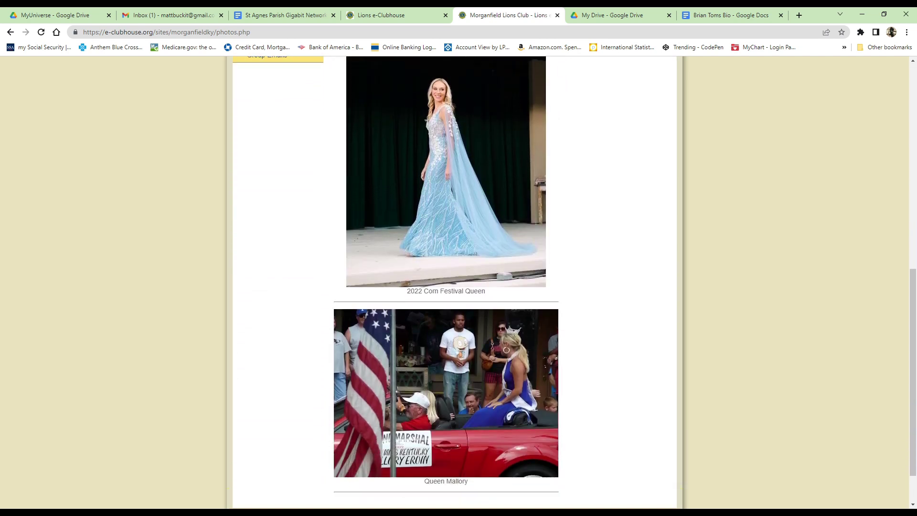
scroll(446, 282, "up", 4)
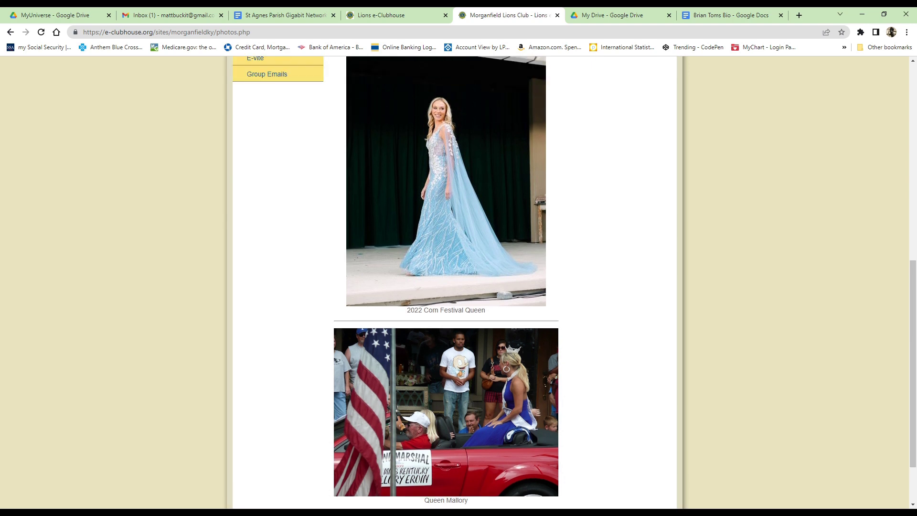
scroll(446, 282, "up", 1)
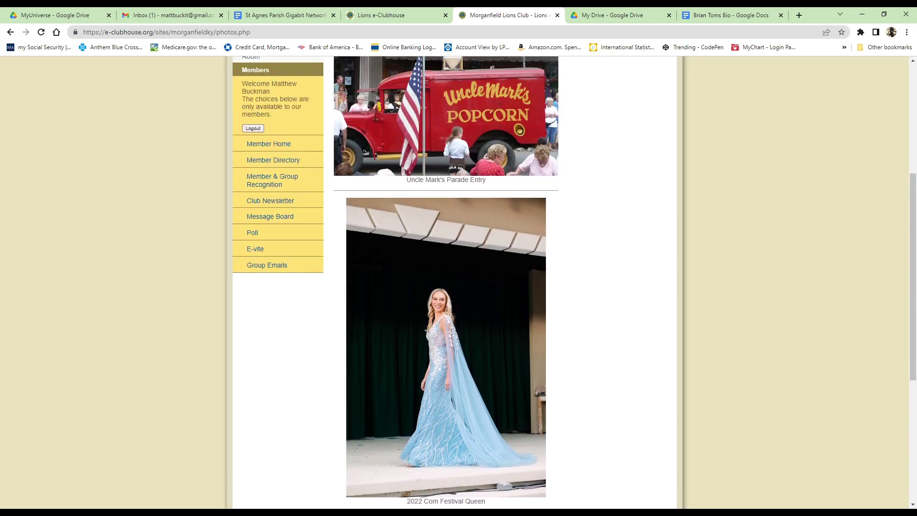
scroll(446, 283, "up", 4)
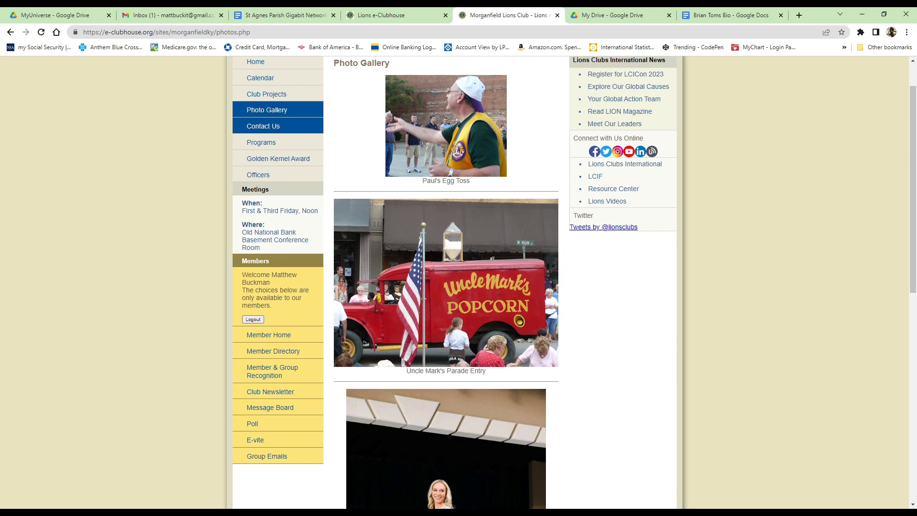
View the contact and programs pages, and review the Golden Kernel Award table of presidents, themes and winners by year
left_click(264, 126)
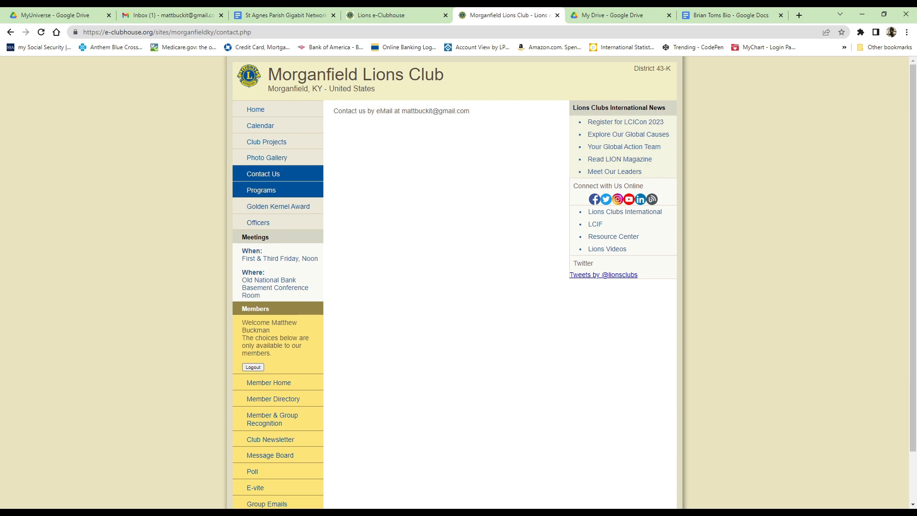
left_click(261, 190)
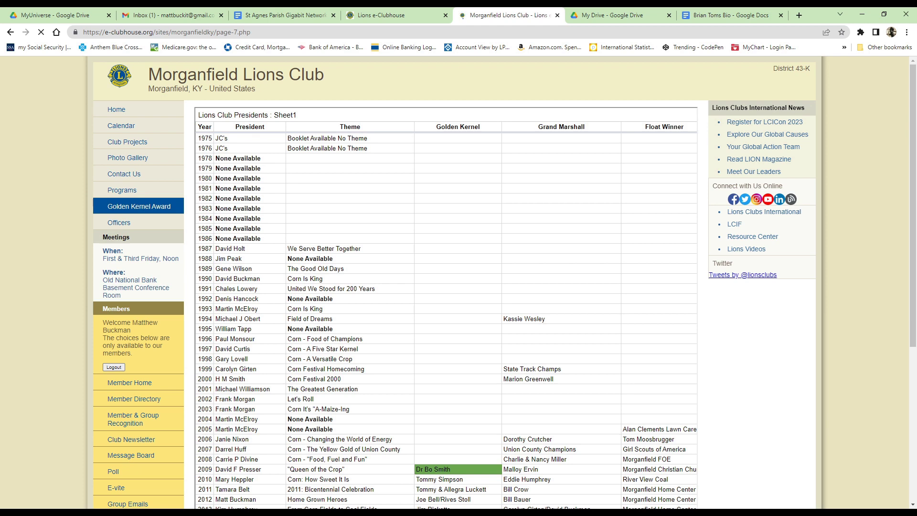
scroll(447, 282, "down", 4)
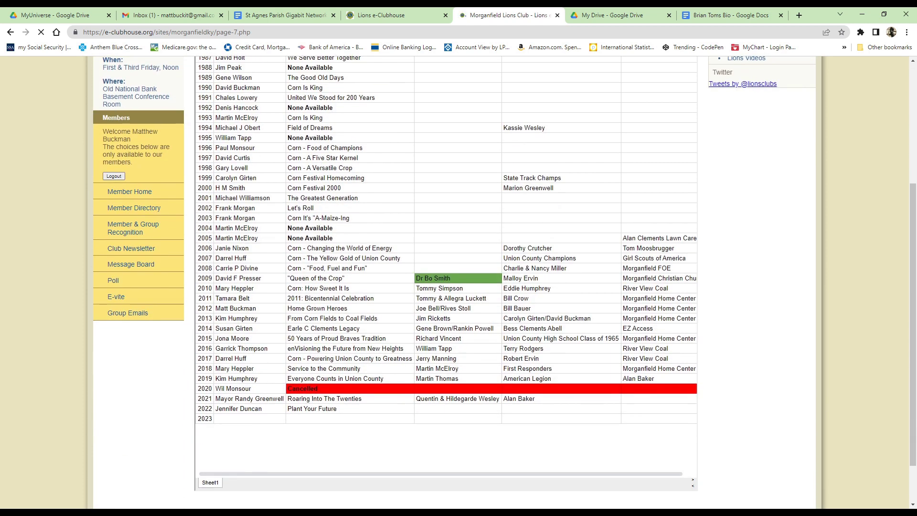
scroll(447, 239, "down", 1)
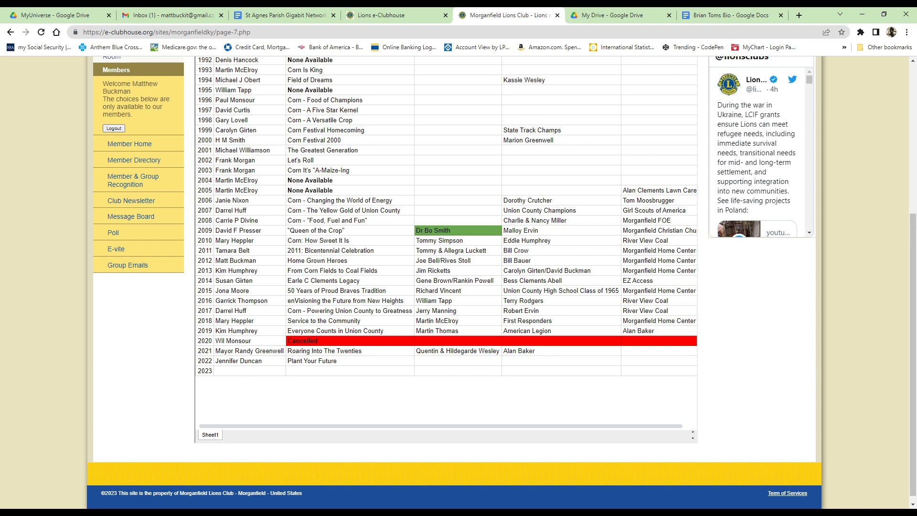
scroll(459, 282, "up", 5)
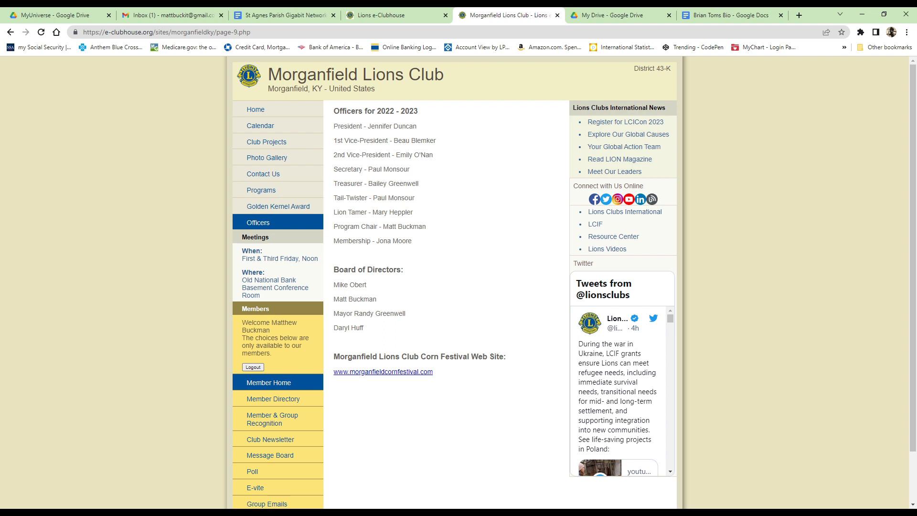
Visit the members' home page and look up members by first name in the member directory
left_click(269, 382)
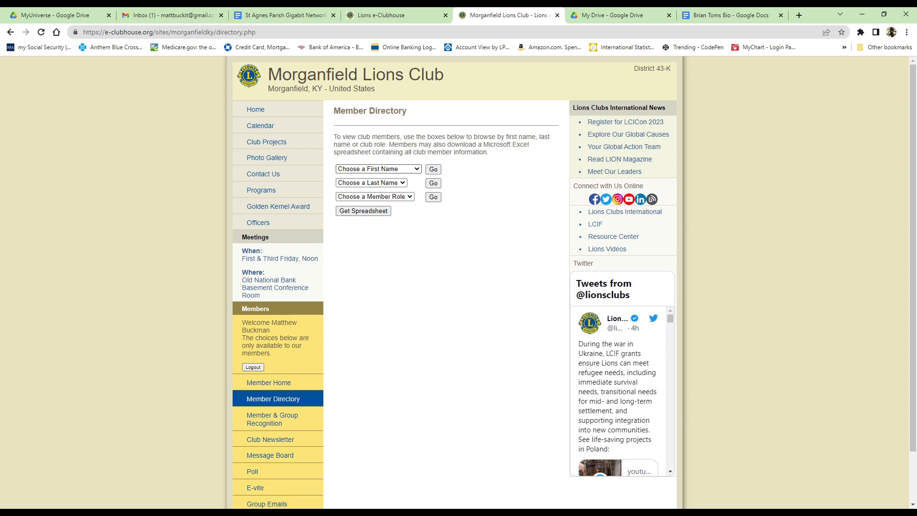
left_click(378, 169)
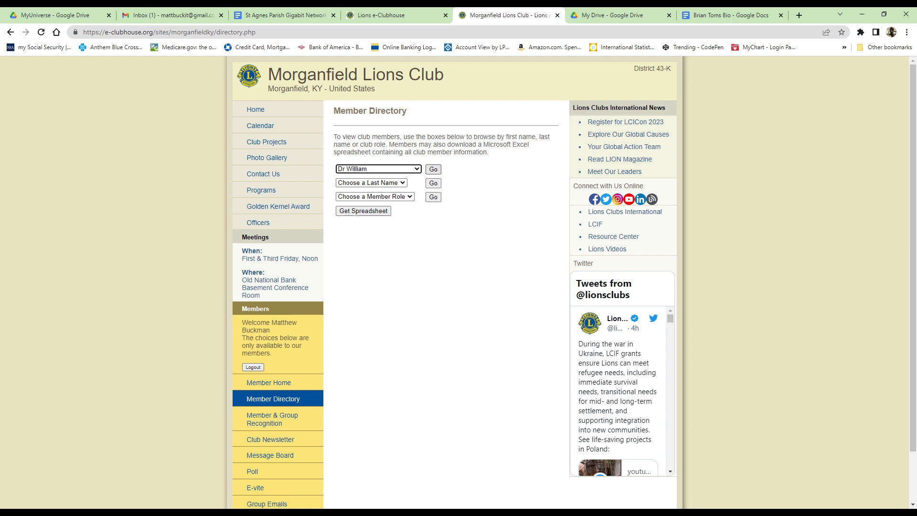
left_click(434, 169)
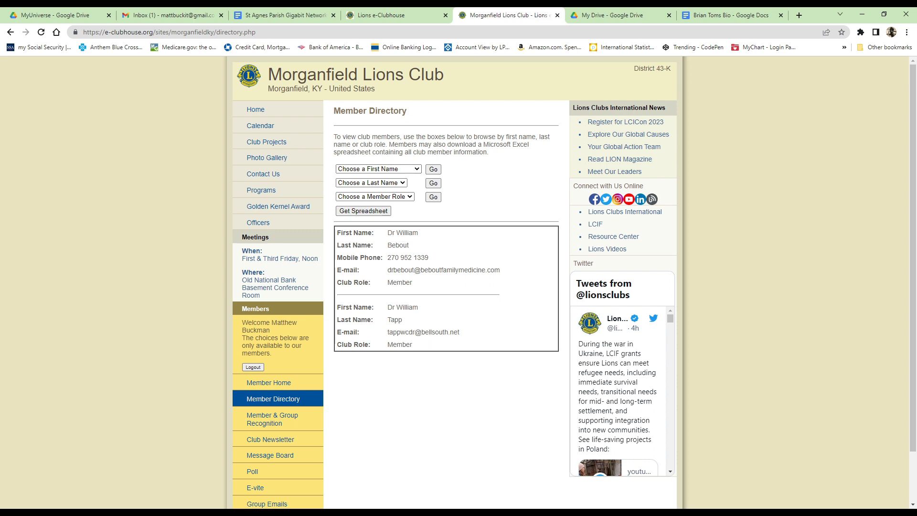
Look up the club president by first name in the directory, and view the member and group recognition page
key("j")
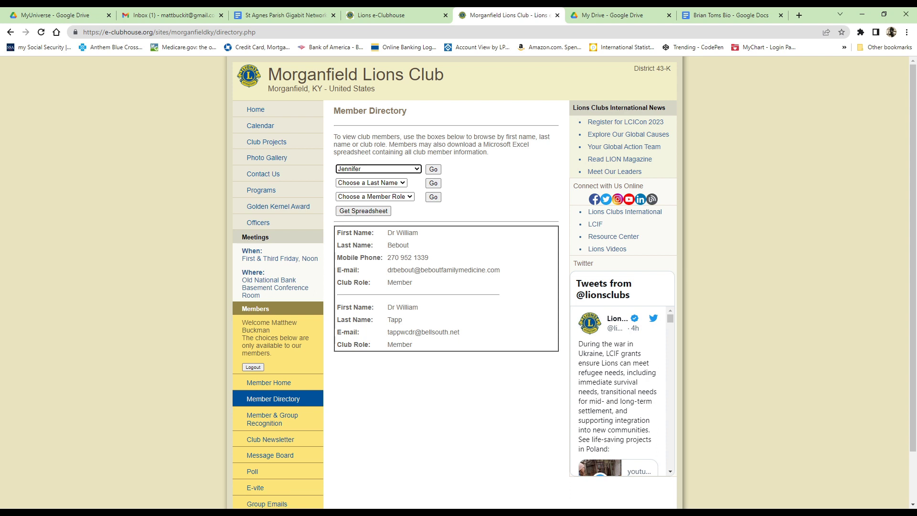
key("Tab")
key("Return")
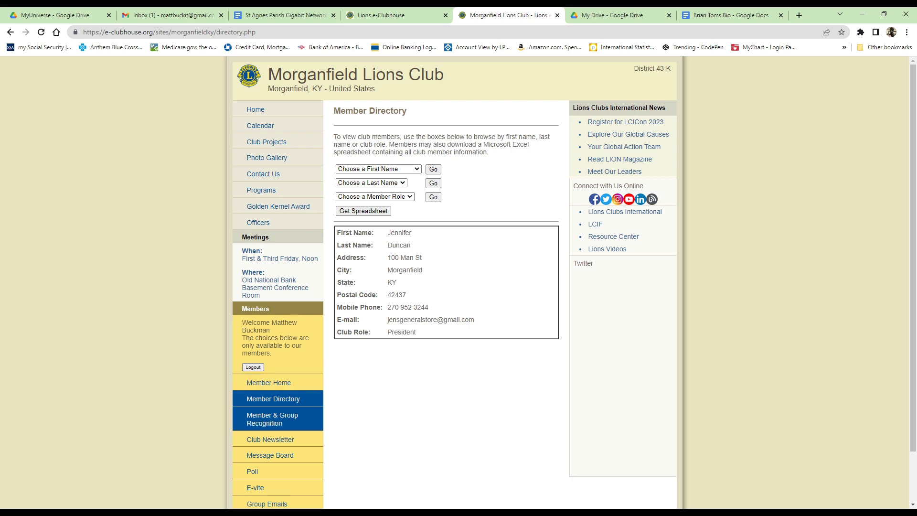
left_click(272, 419)
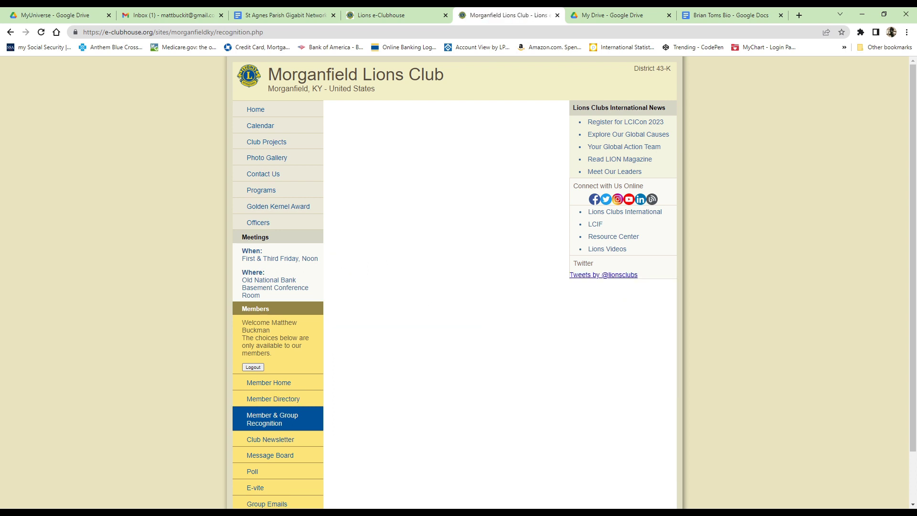
scroll(257, 413, "down", 2)
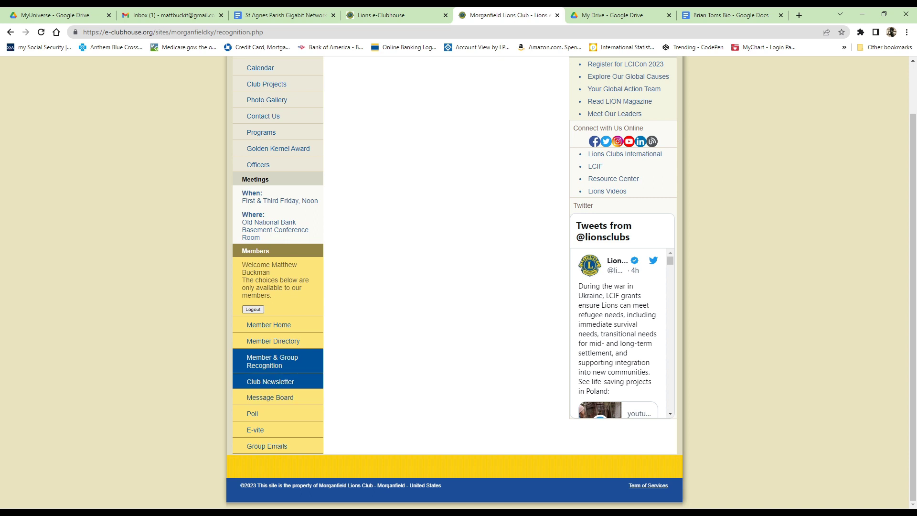
Open the club newsletter for management and update its image and title settings with the title Club Newsletter
left_click(270, 382)
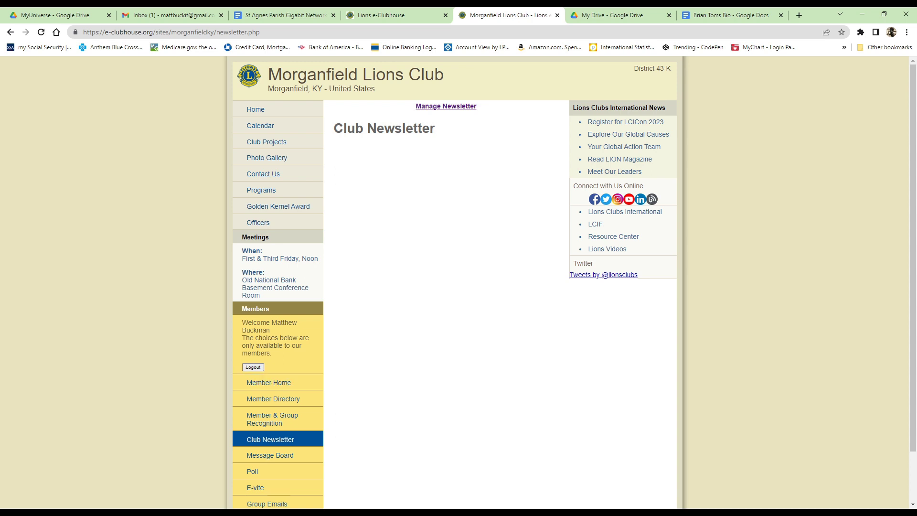
left_click(446, 106)
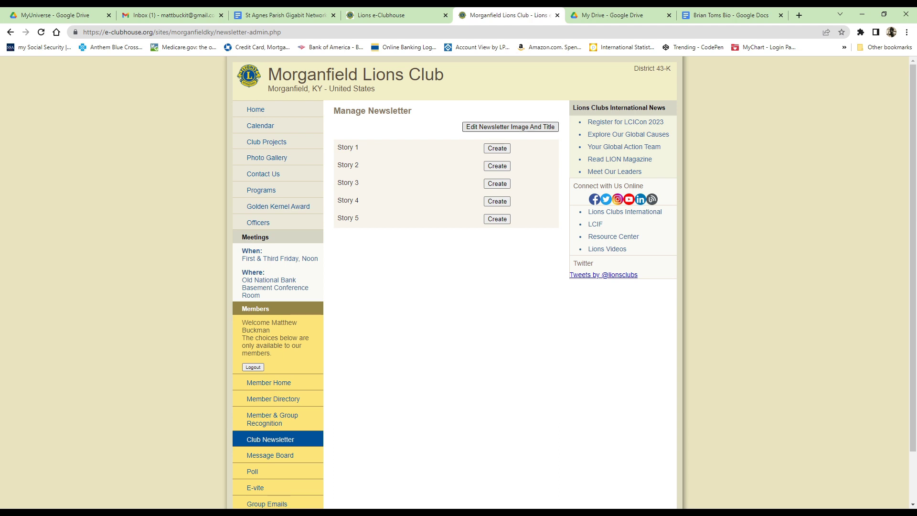
left_click(510, 127)
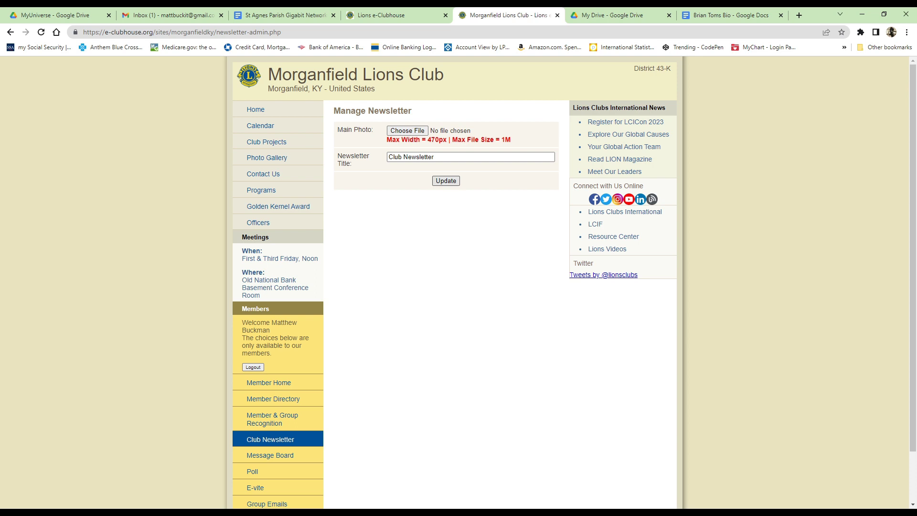
left_click(445, 181)
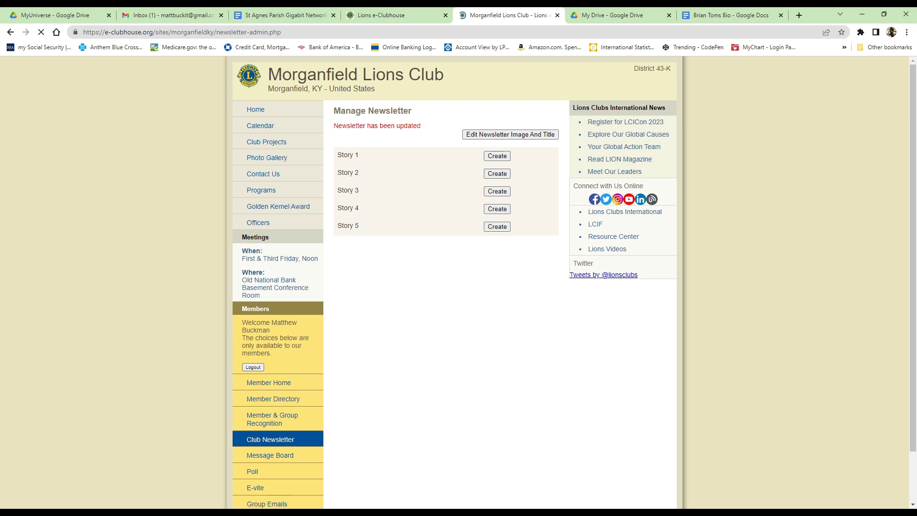
Create the first newsletter story with the title News and a short body text, and add it
left_click(497, 156)
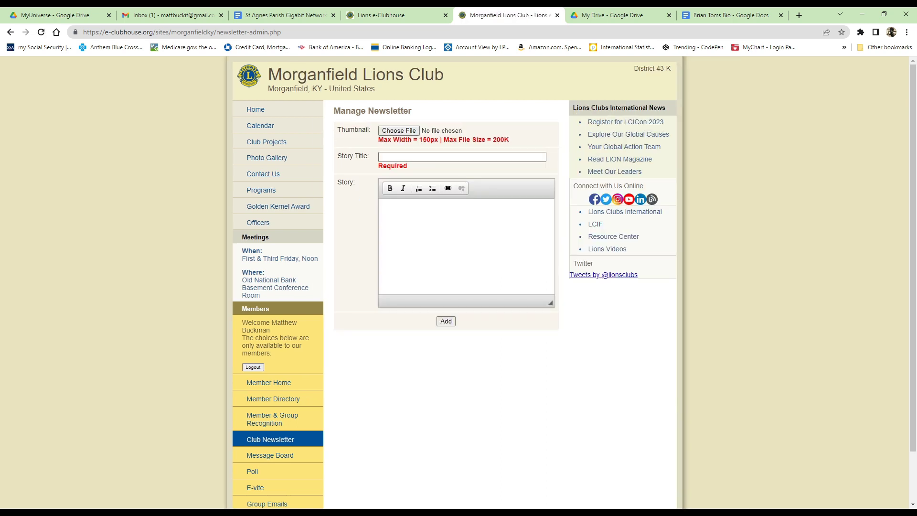
left_click(389, 213)
type("Ty")
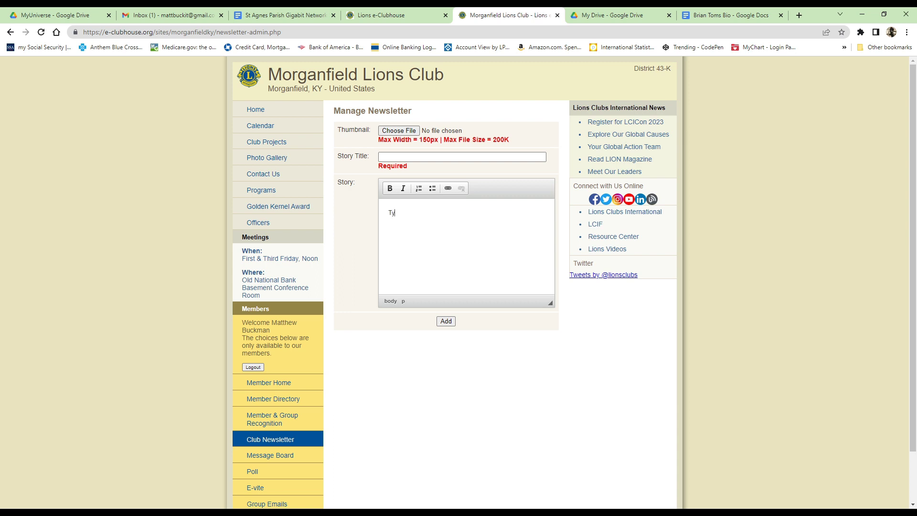
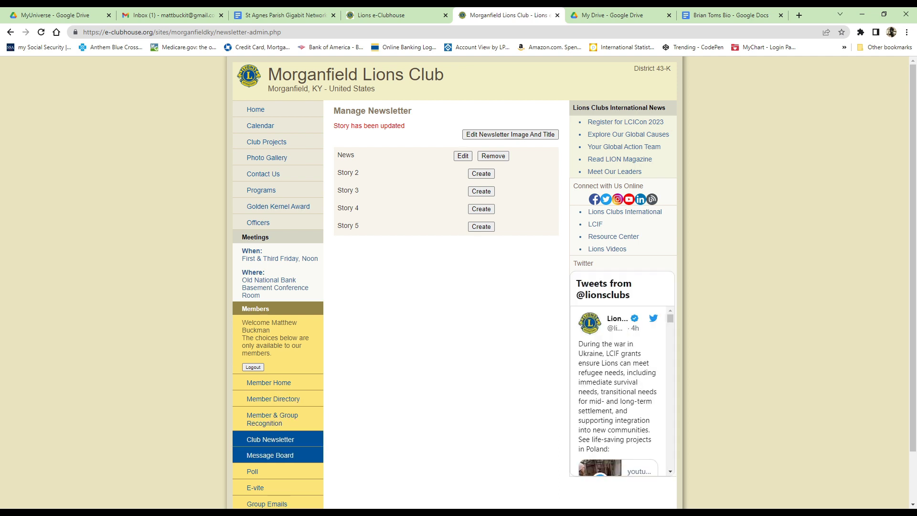
Add the comment "Very nice message." to the message board post with the subject e-clubhouse.org
left_click(269, 456)
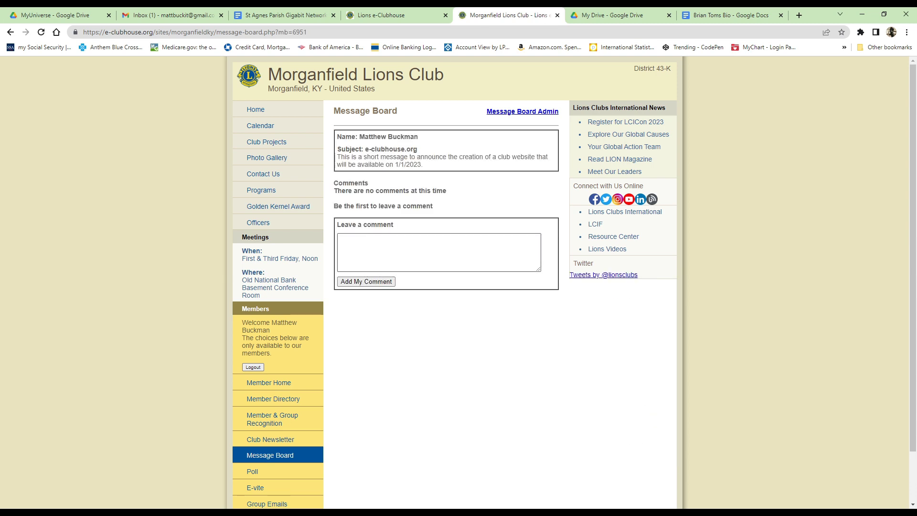
left_click(338, 238)
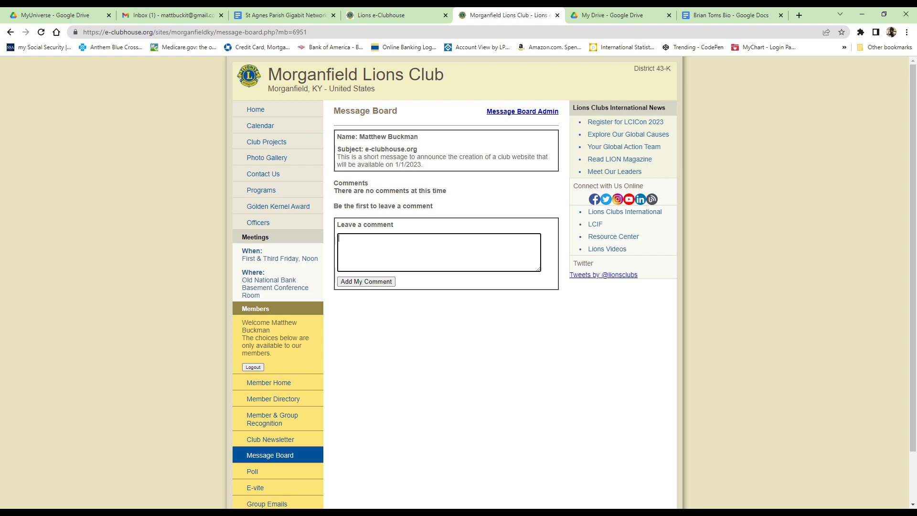
type("Very ")
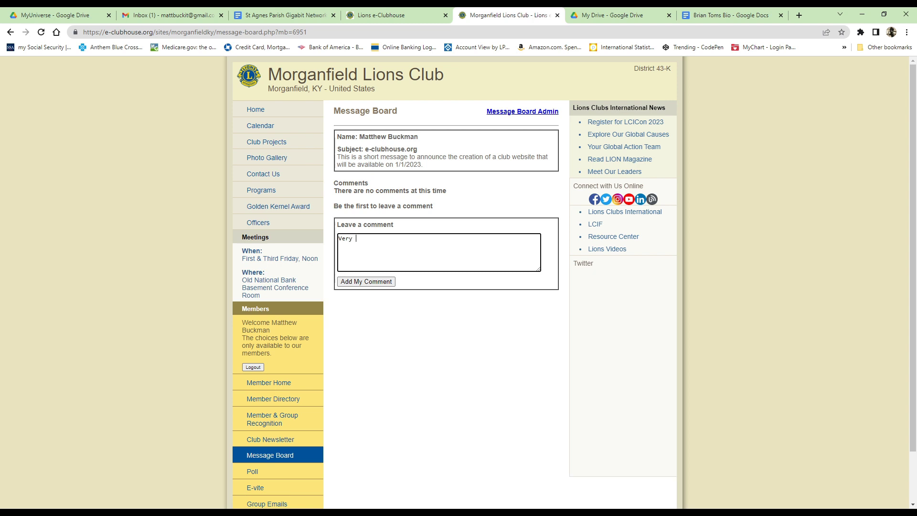
type("nice")
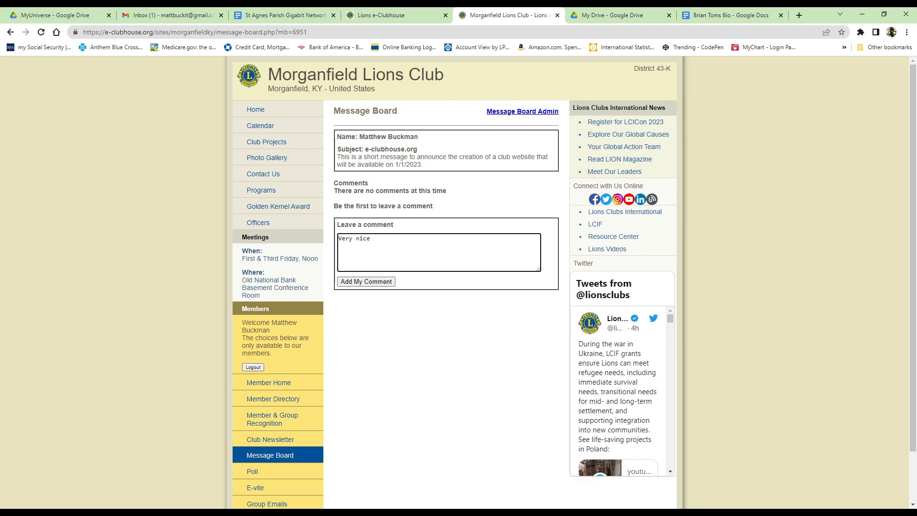
type(" message.")
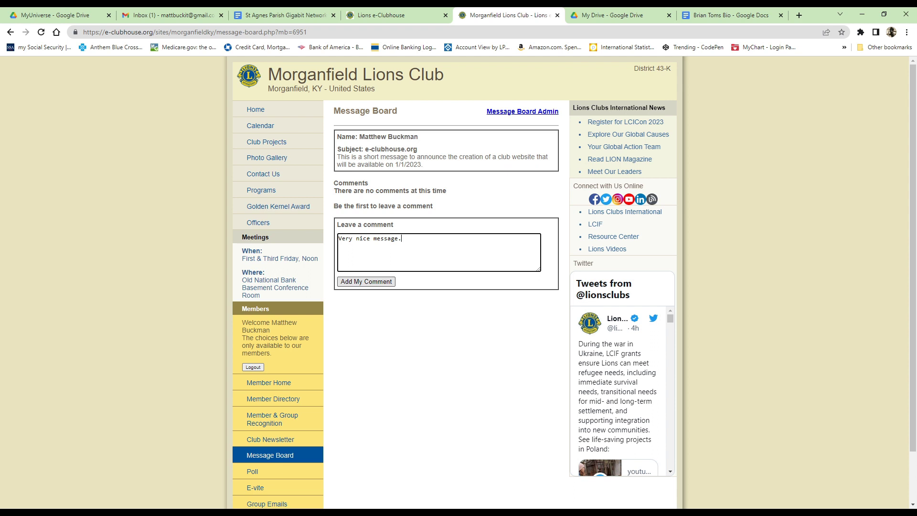
key("Tab")
key("Return")
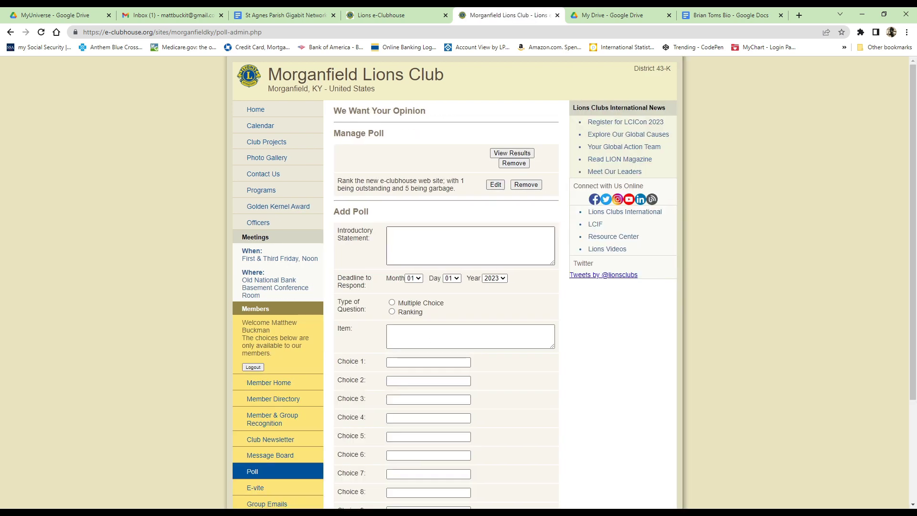
Start a new poll with the introductory statement "Welcome.", a response deadline of 01/17/2023 and the Multiple Choice question type
left_click(470, 246)
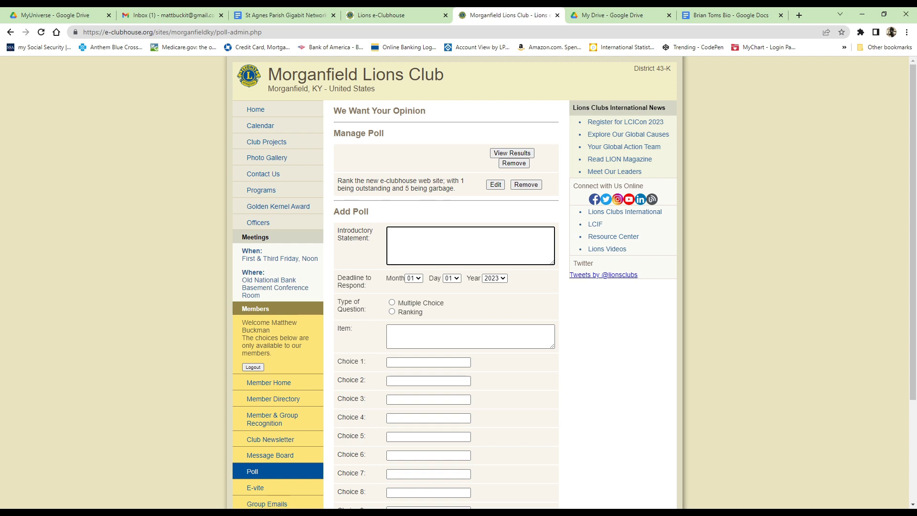
type("E")
type("Wel")
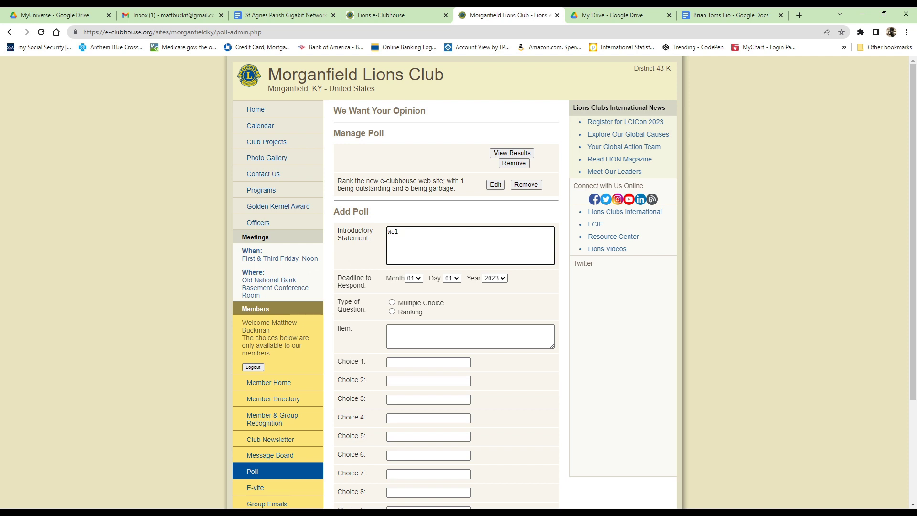
type("come.")
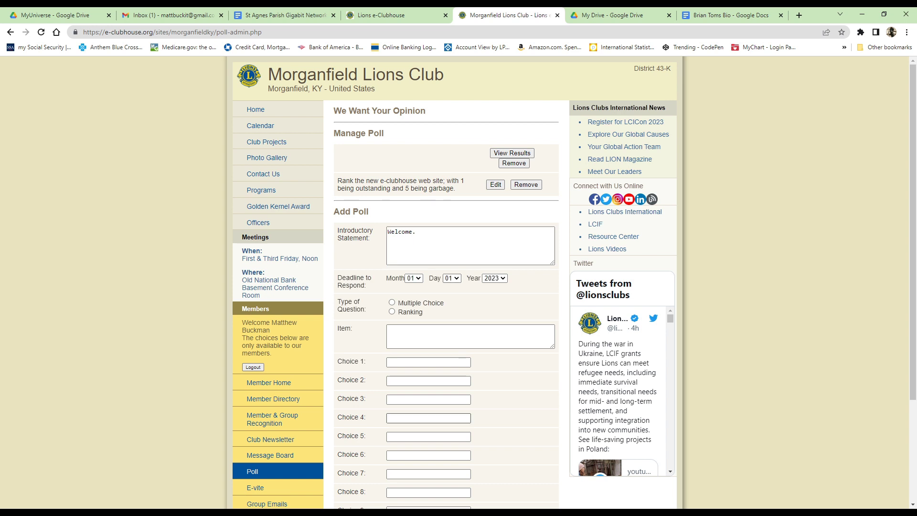
key("1")
key("7")
left_click(392, 303)
Enter News, Sports, Events and Activities as choices 1 to 4 of the new poll
left_click(429, 362)
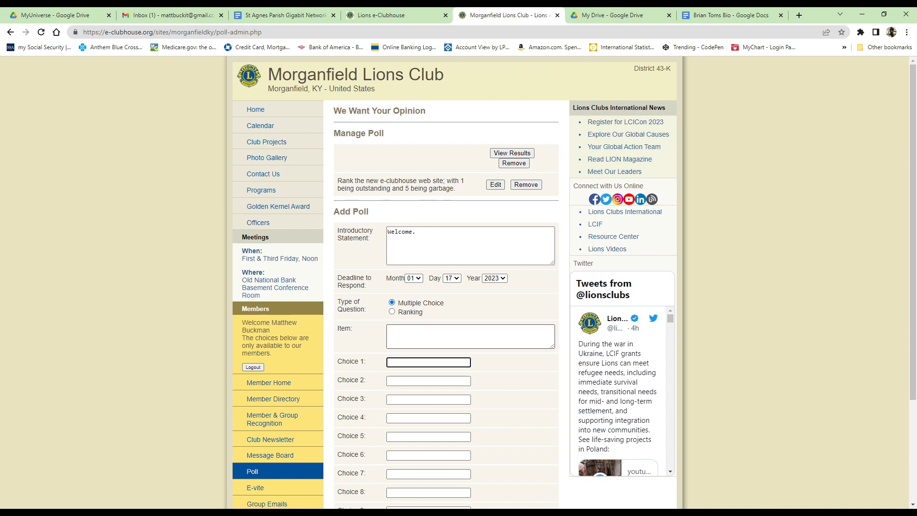
type("News")
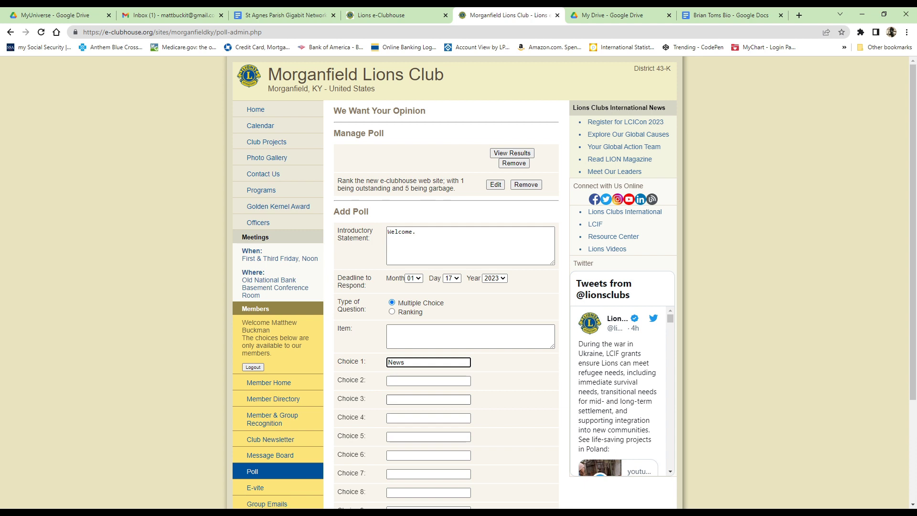
left_click(429, 399)
left_click(429, 381)
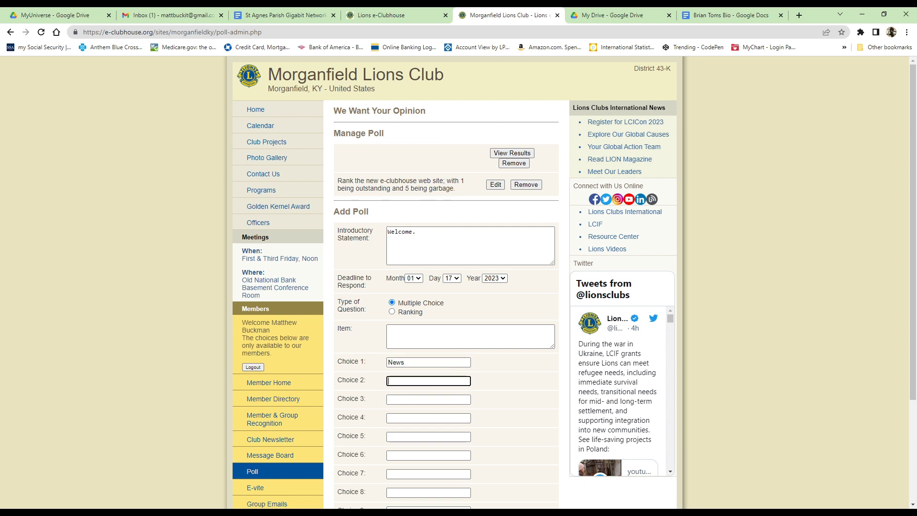
type("Sports")
left_click(428, 399)
type("Events")
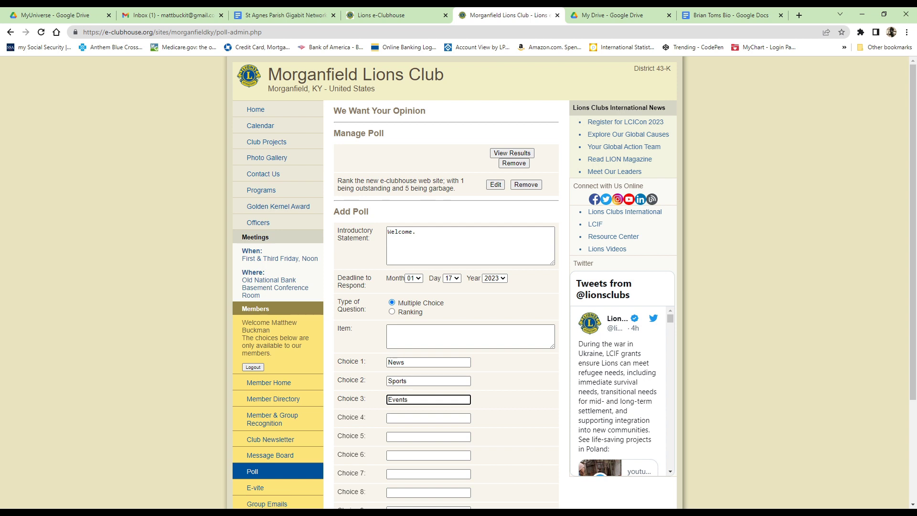
left_click(429, 418)
type("A")
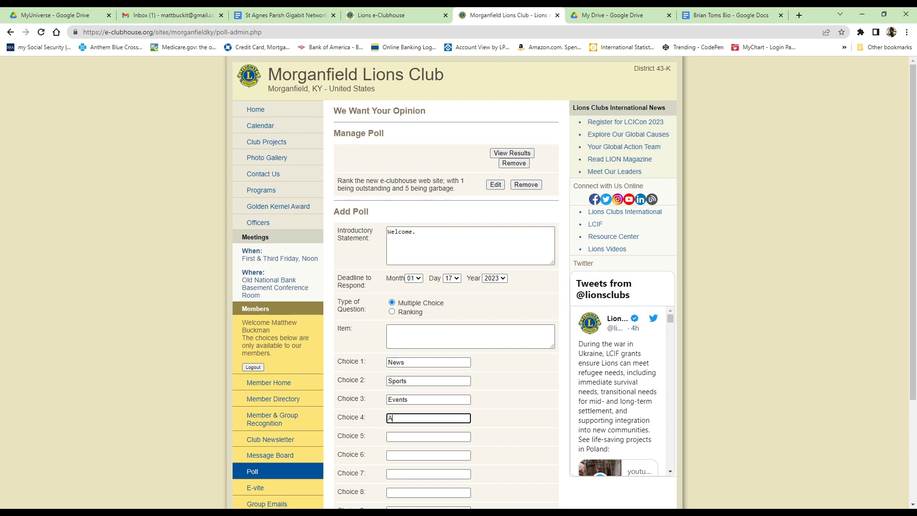
type("ctivities")
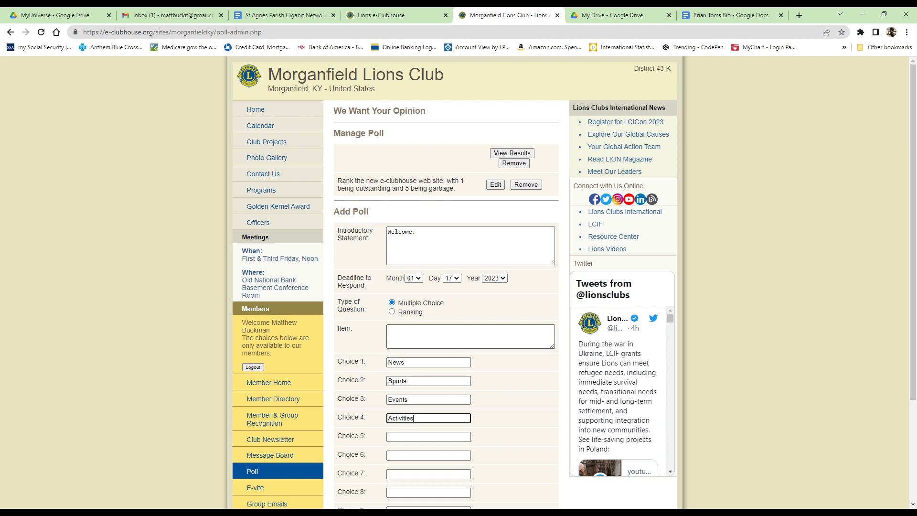
Enter "Which do you prefer." as the poll item and save the poll without publishing it
left_click(470, 336)
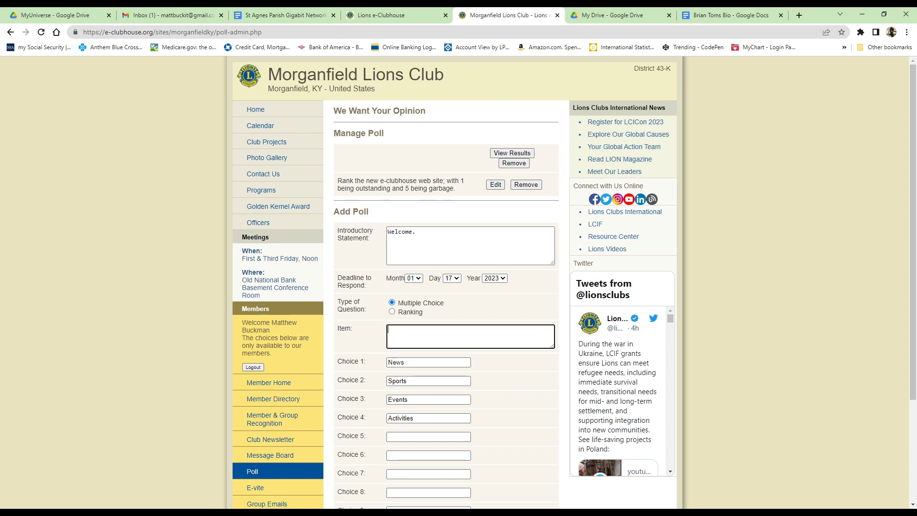
type("Which do you prefer.")
scroll(459, 282, "down", 3)
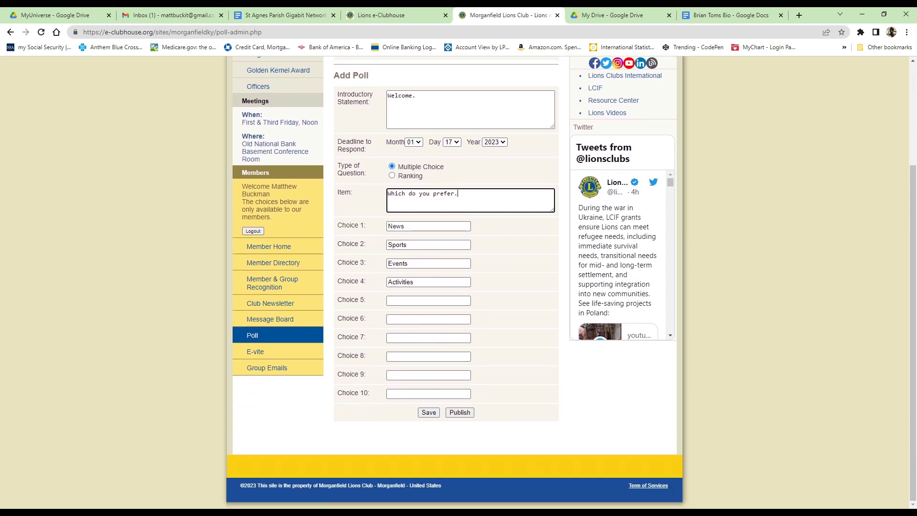
left_click(429, 412)
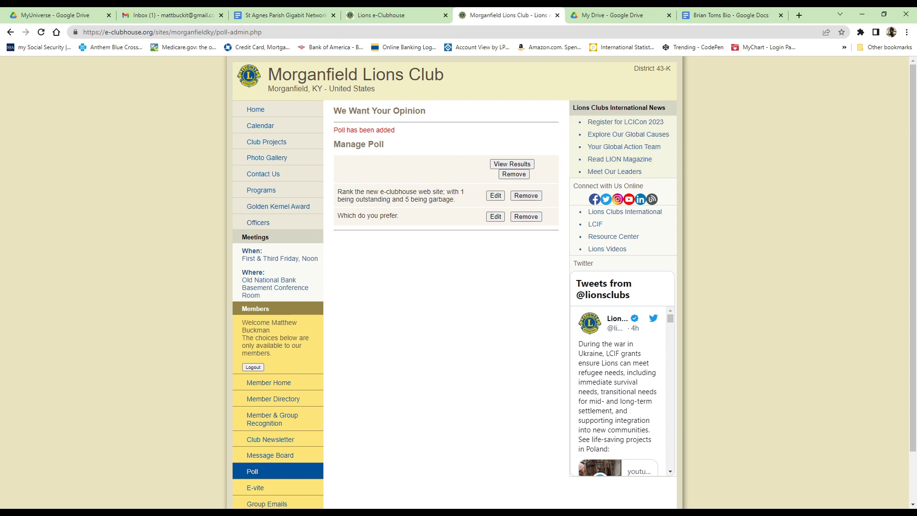
In a new E-vite, select the first two individual members as invitees and look through the rest of the invitee list
scroll(277, 446, "down", 2)
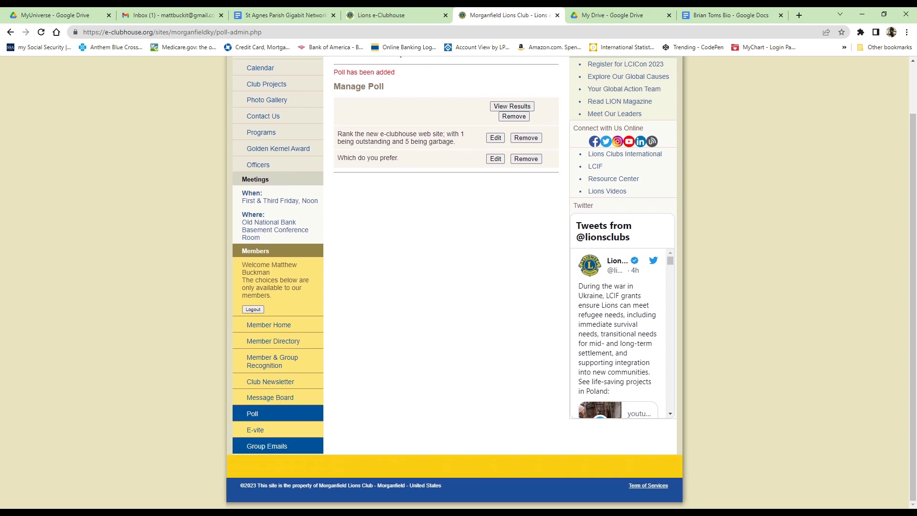
left_click(255, 430)
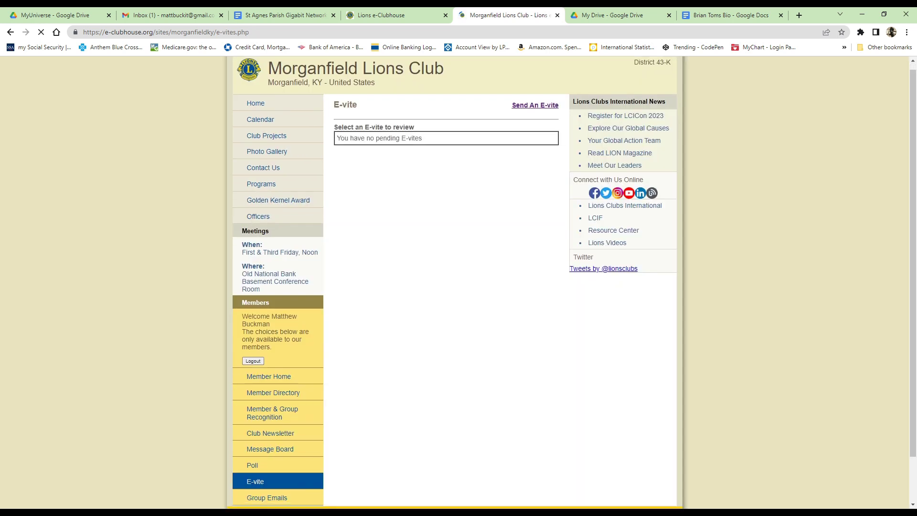
scroll(454, 286, "down", 2)
scroll(454, 287, "up", 1)
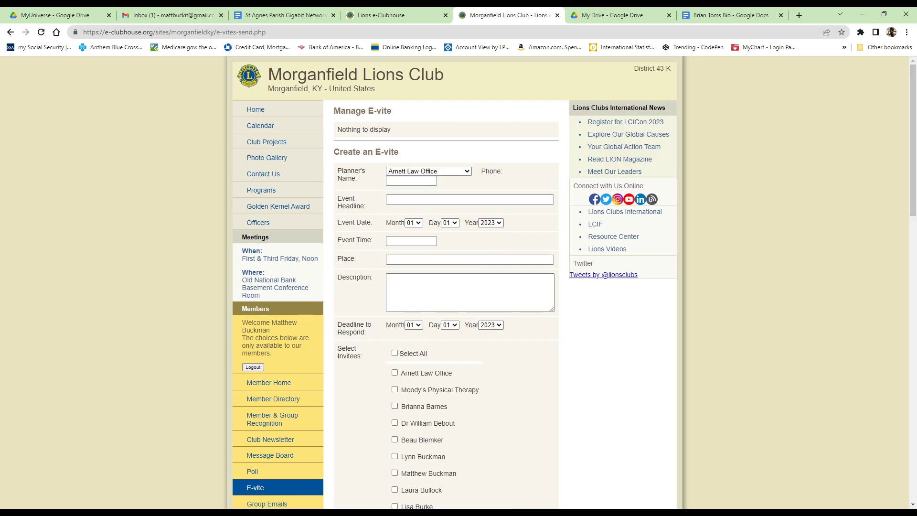
left_click(395, 406)
left_click(394, 423)
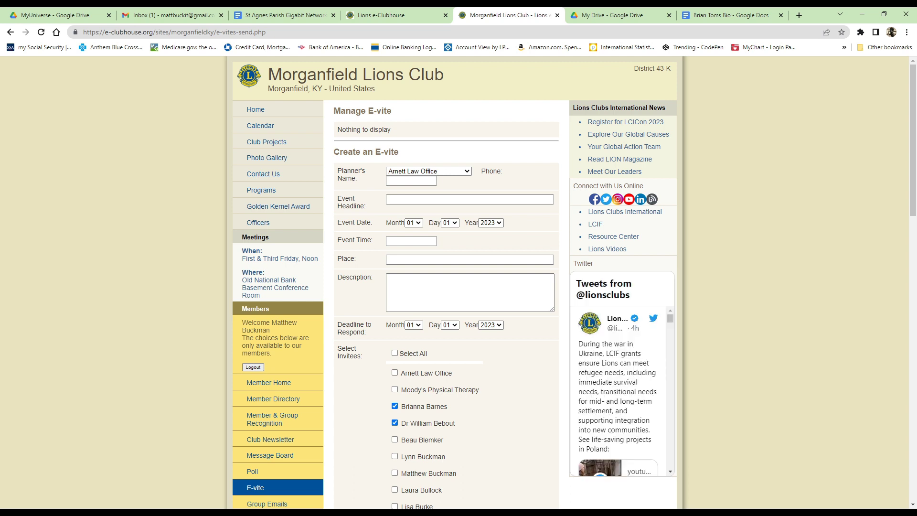
scroll(573, 282, "down", 3)
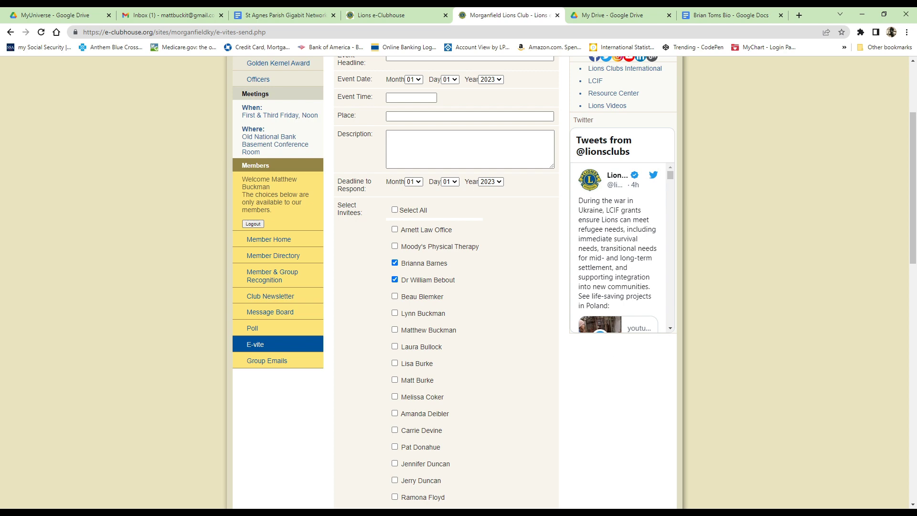
scroll(459, 281, "down", 9)
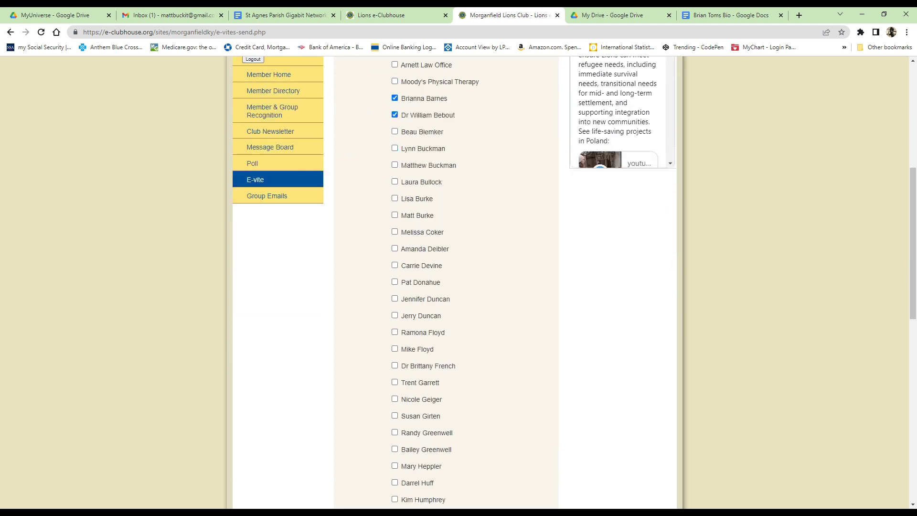
scroll(459, 282, "down", 3)
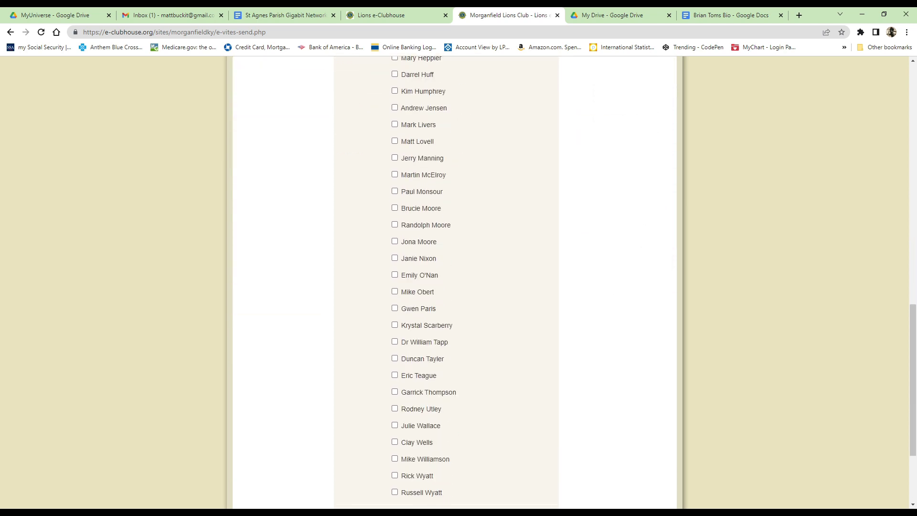
scroll(459, 282, "up", 10)
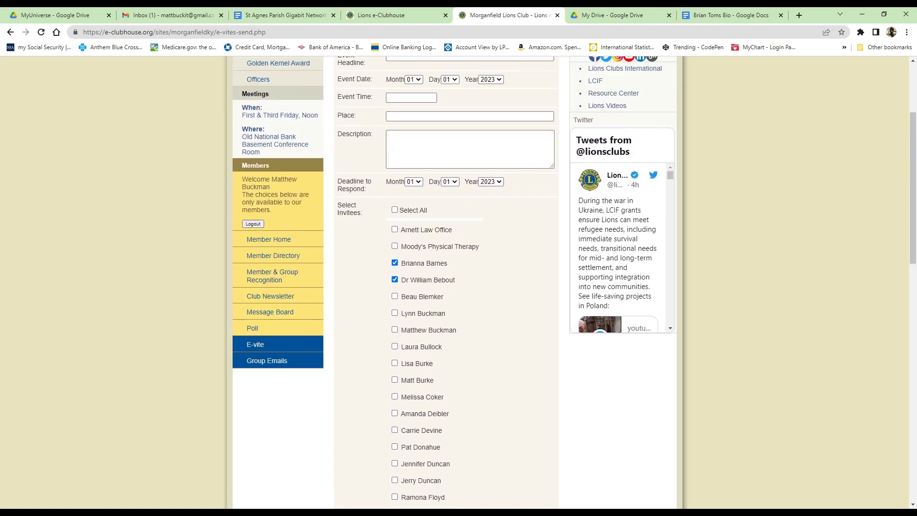
Open the group email form for the Members group and look through its recipient list and message fields
left_click(267, 361)
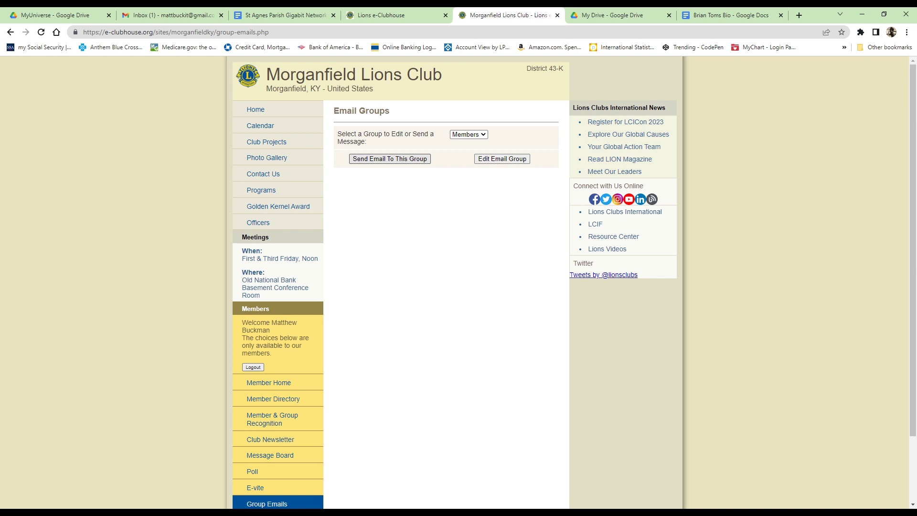
key("Return")
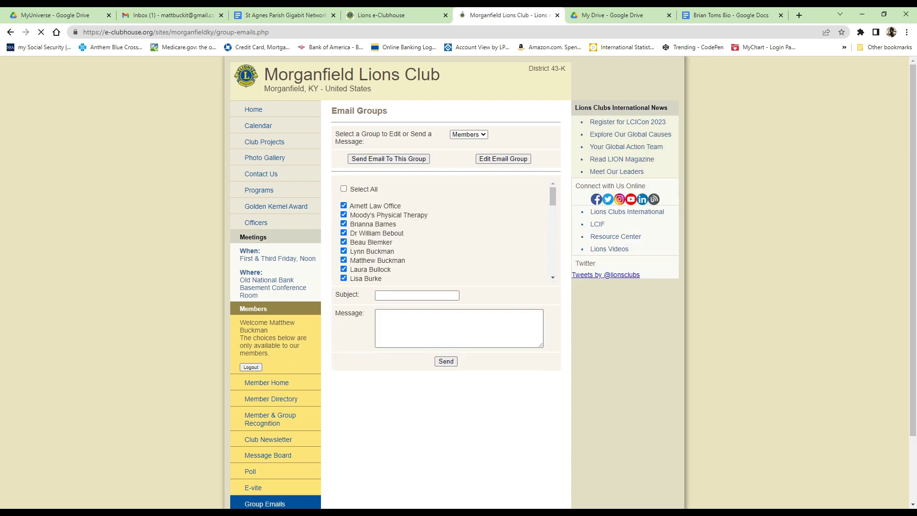
scroll(444, 230, "down", 10)
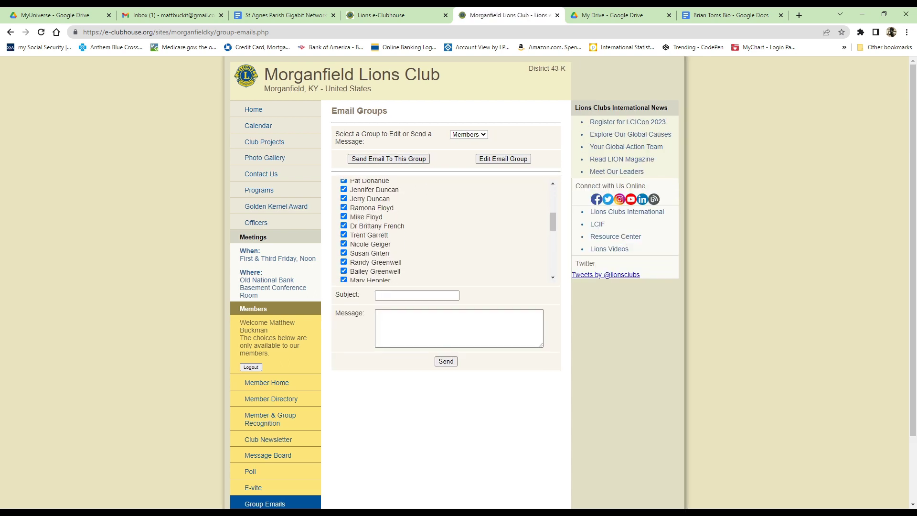
scroll(444, 229, "up", 5)
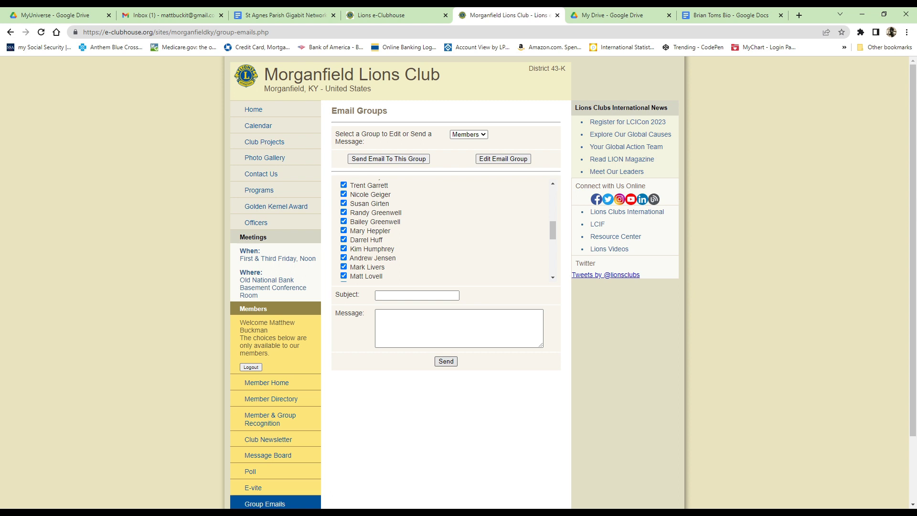
scroll(268, 361, "down", 2)
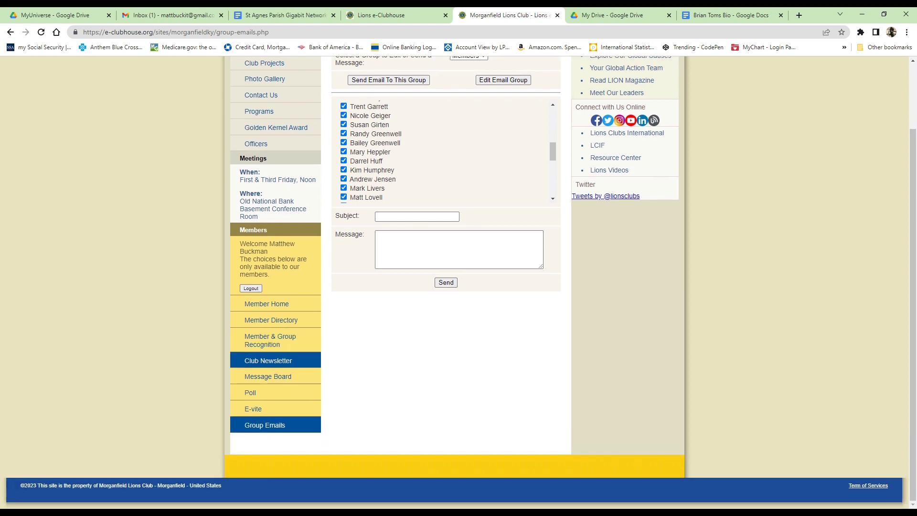